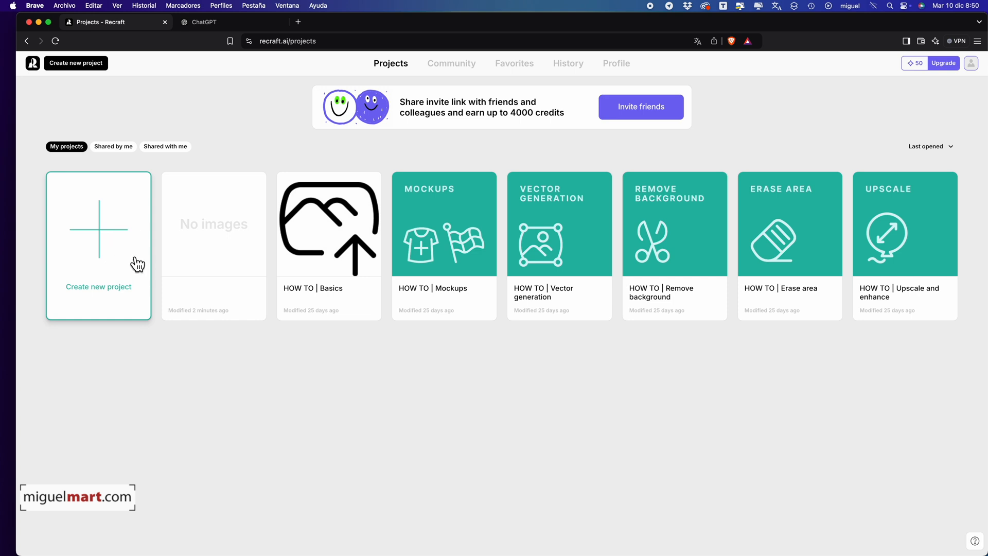
Create a new blank project in Recraft and switch to ChatGPT
click(110, 258)
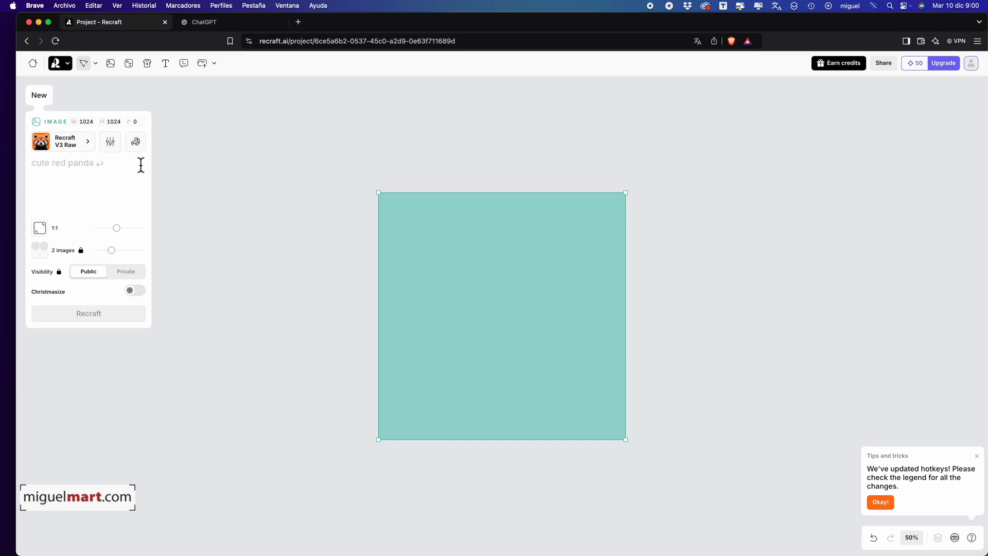
click(239, 23)
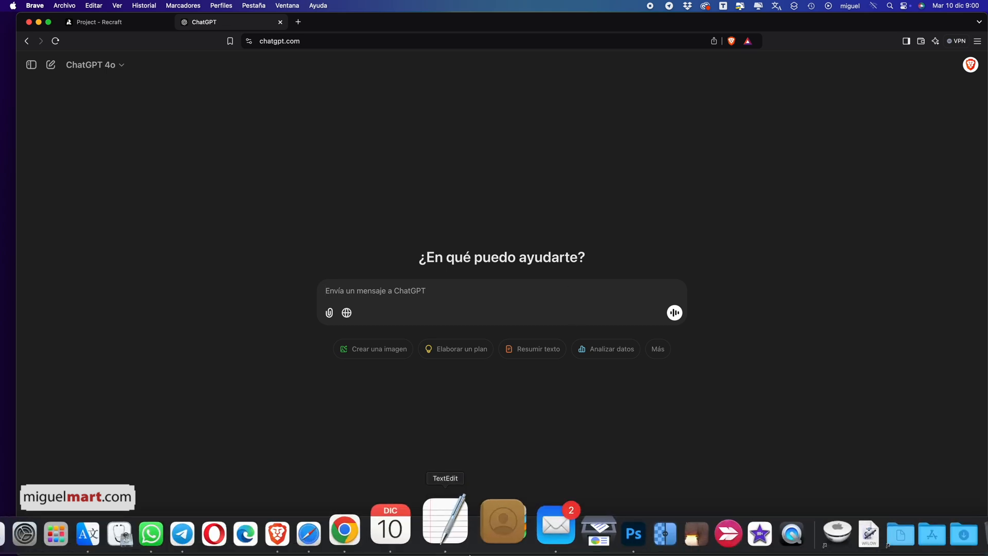
Copy the full Christmas card request from the open TextEdit note and send it to ChatGPT
click(472, 529)
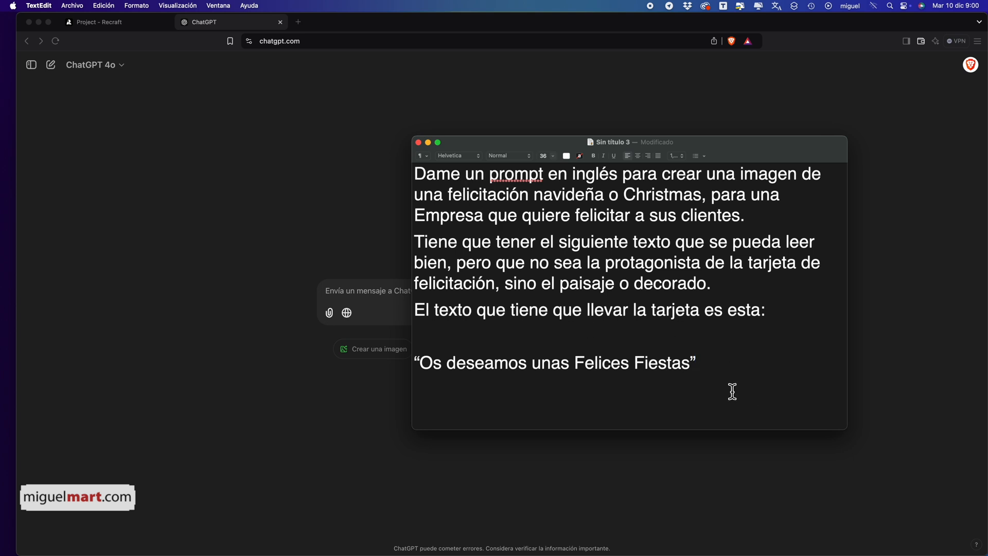
drag(721, 367, 433, 147)
key(super+c)
key(super+m)
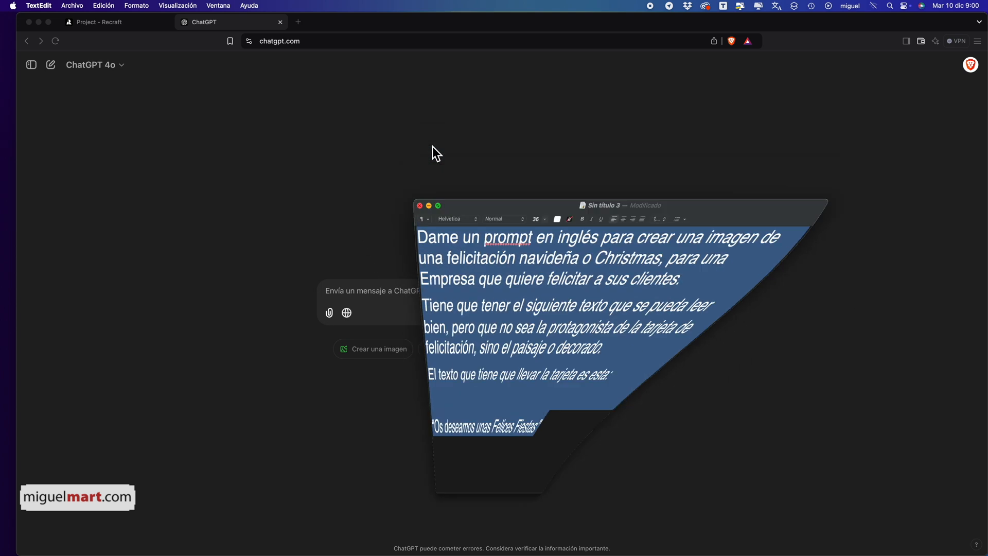
click(449, 308)
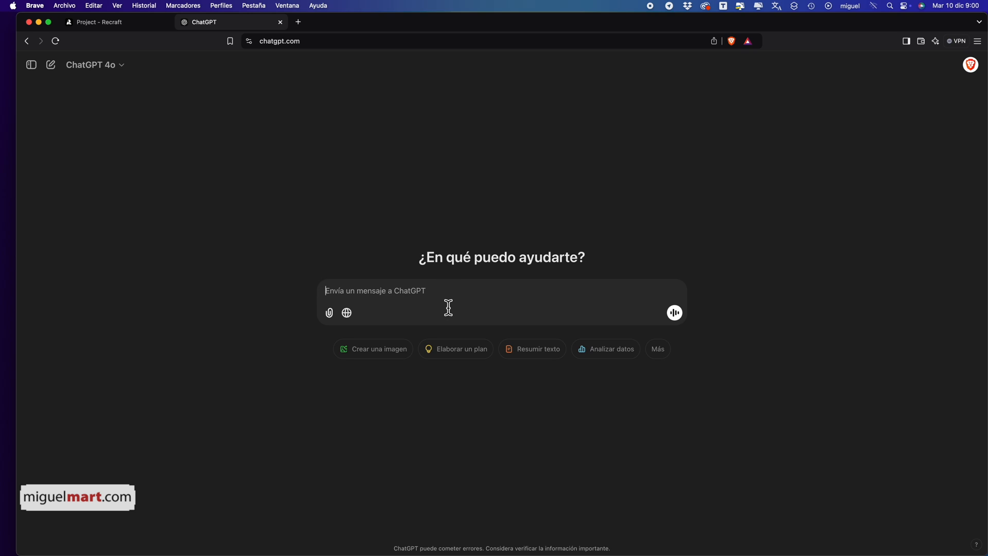
key(super+v)
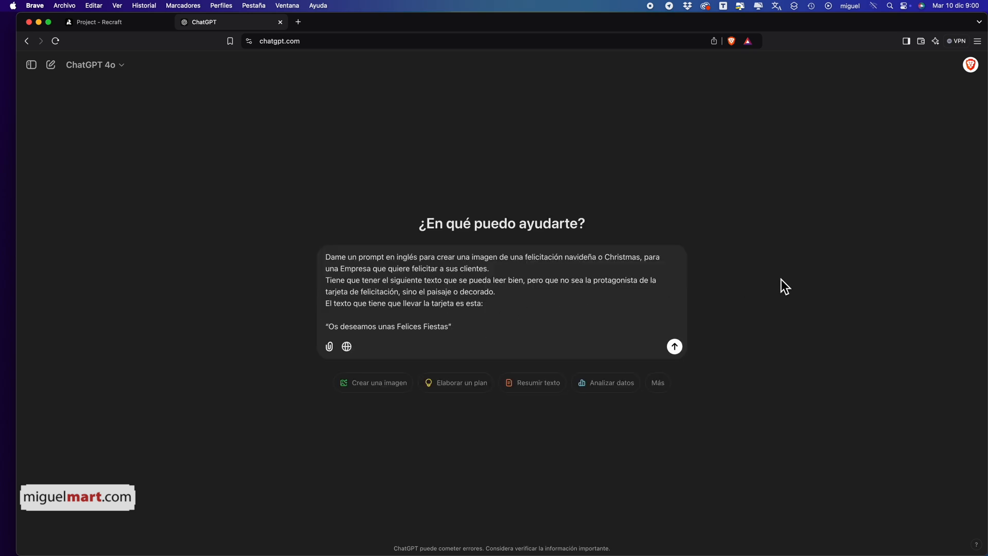
key(Return)
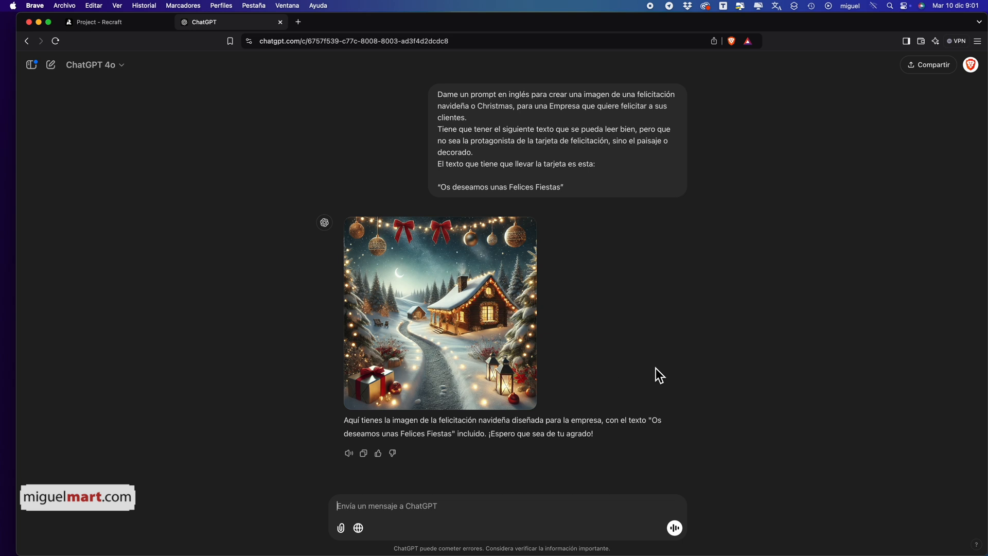
Copy the English Christmas card prompt from ChatGPT's reply and paste it as the image prompt in the Recraft project
click(124, 23)
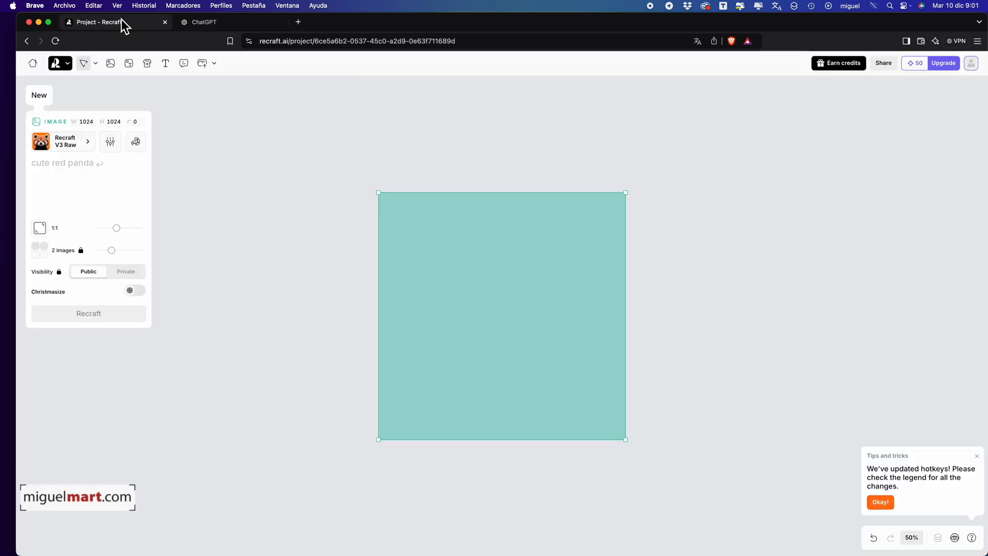
click(208, 23)
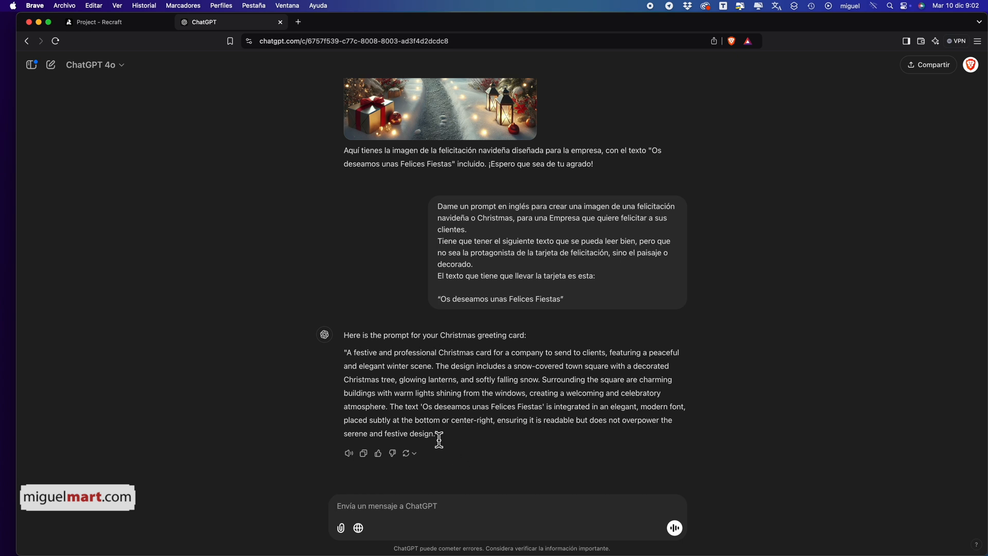
drag(435, 435, 346, 355)
key(super+c)
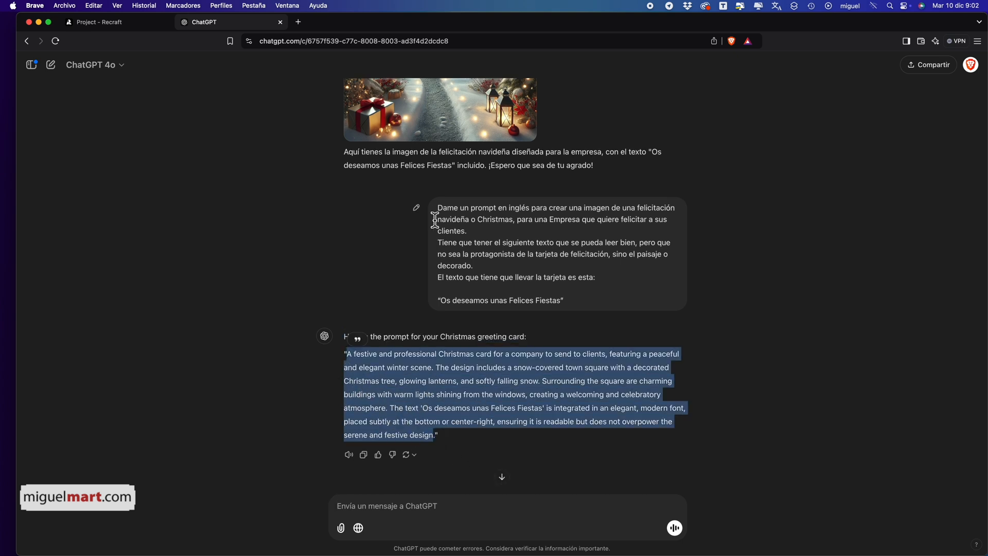
click(144, 27)
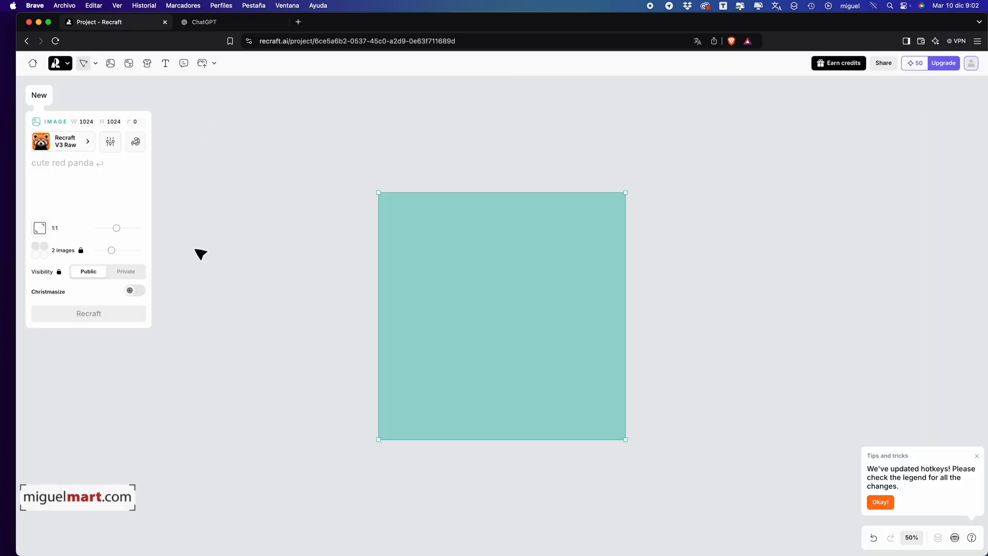
click(84, 177)
key(super+v)
Set the image aspect ratio to 3:2 and generate the images with Christmasize turned on
click(119, 431)
drag(122, 438, 146, 436)
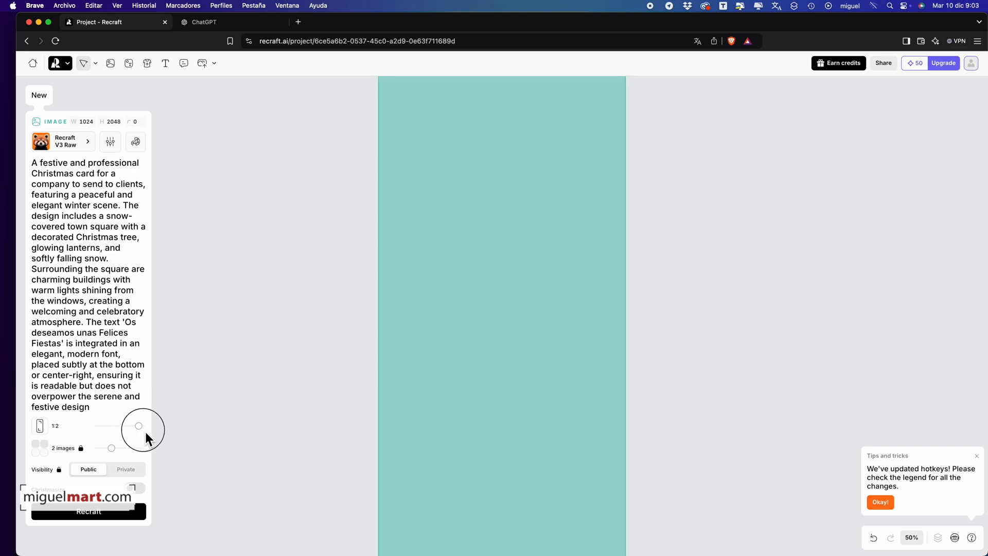
drag(147, 438, 110, 437)
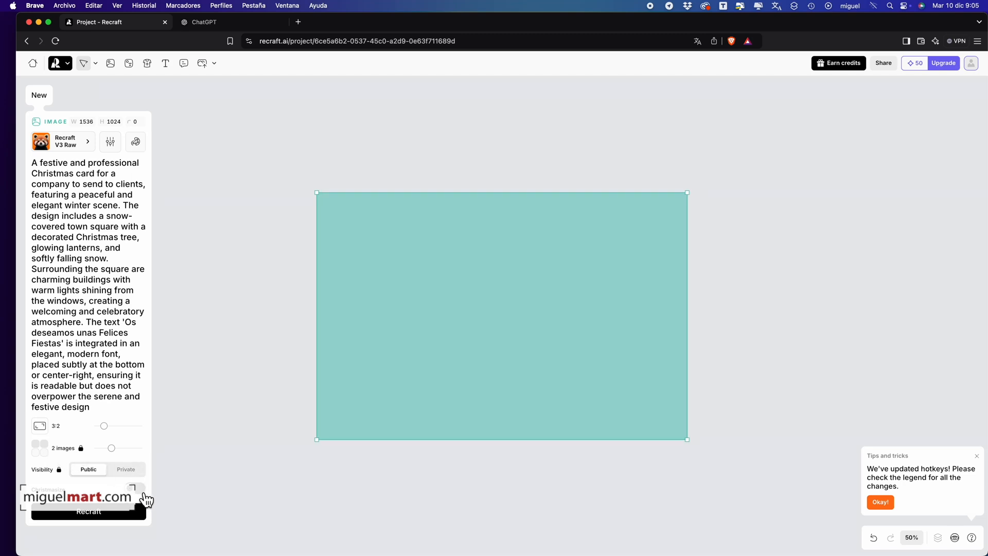
click(141, 490)
click(97, 512)
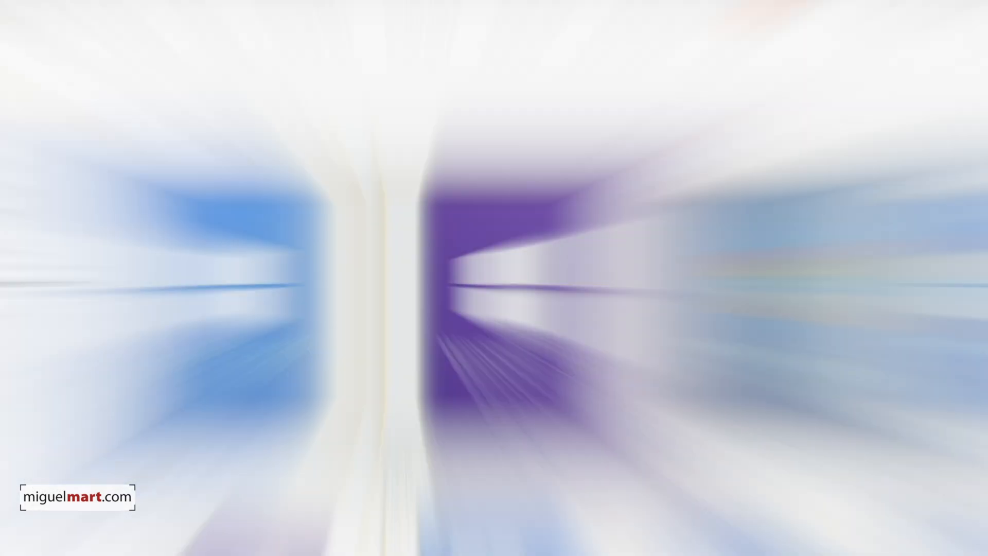
Browse the Windows and Office product listings in the keysfan.com store
scroll(494, 278, down, 5)
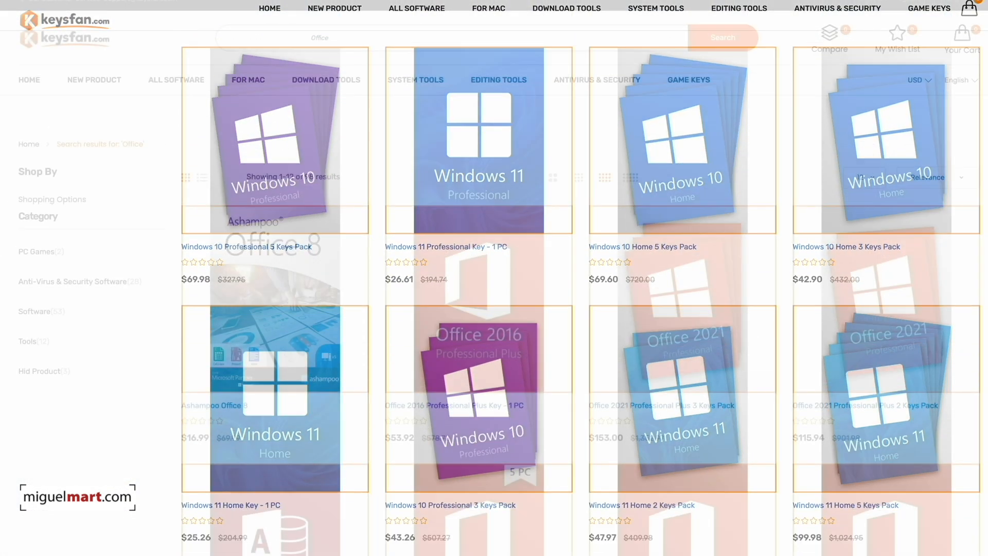
scroll(494, 278, down, 9)
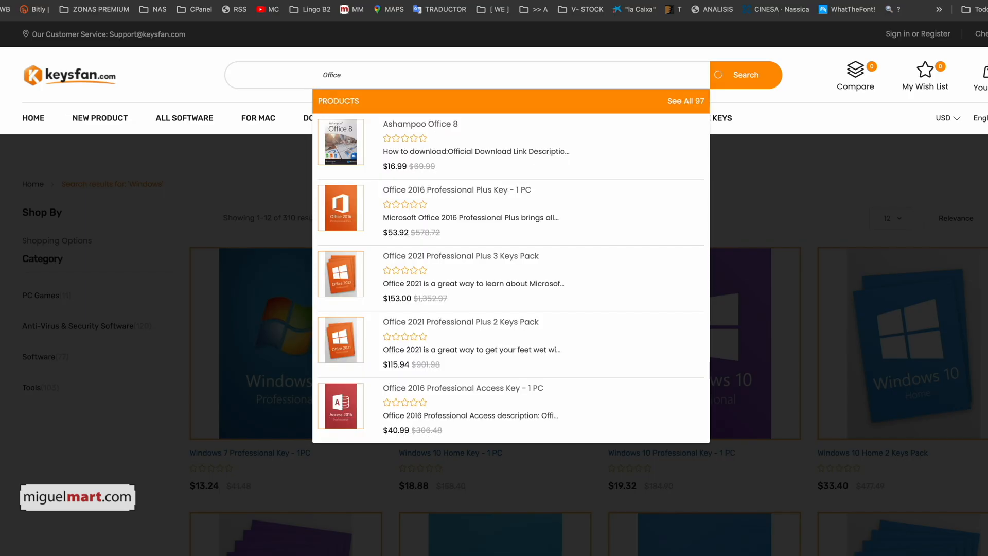
scroll(588, 309, down, 5)
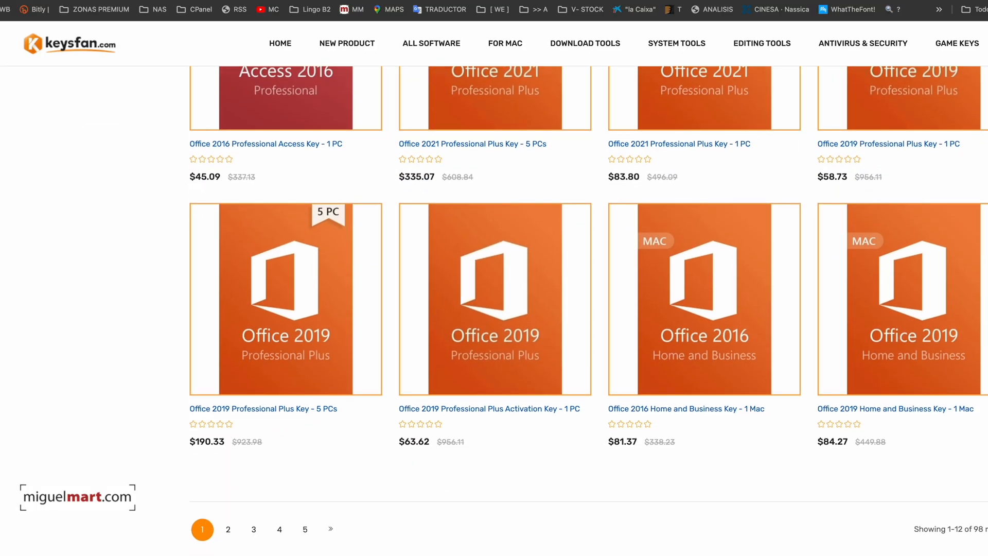
scroll(589, 309, up, 10)
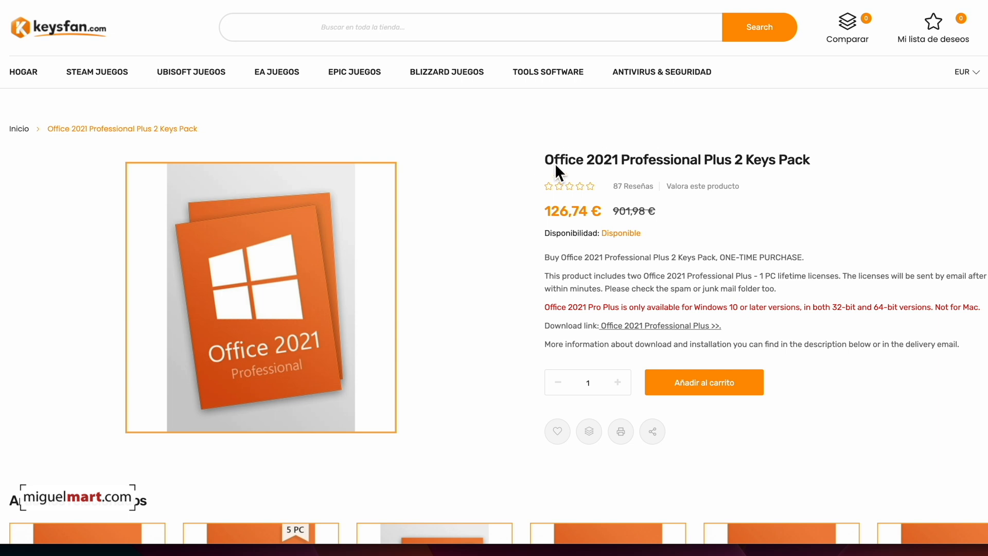
Add one Office 2021 Professional Plus 2 Keys Pack to the cart and open the cart
drag(555, 162, 809, 160)
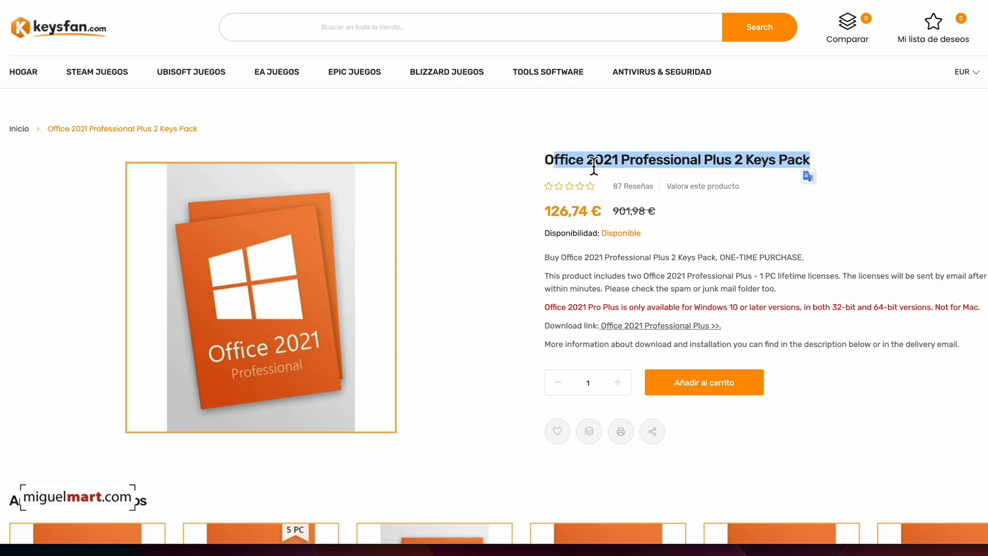
click(875, 172)
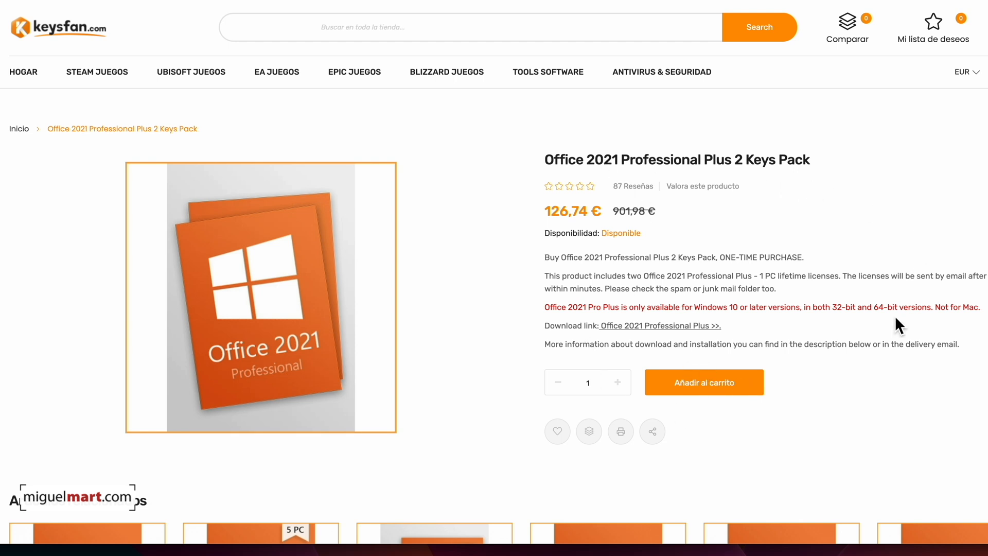
click(700, 384)
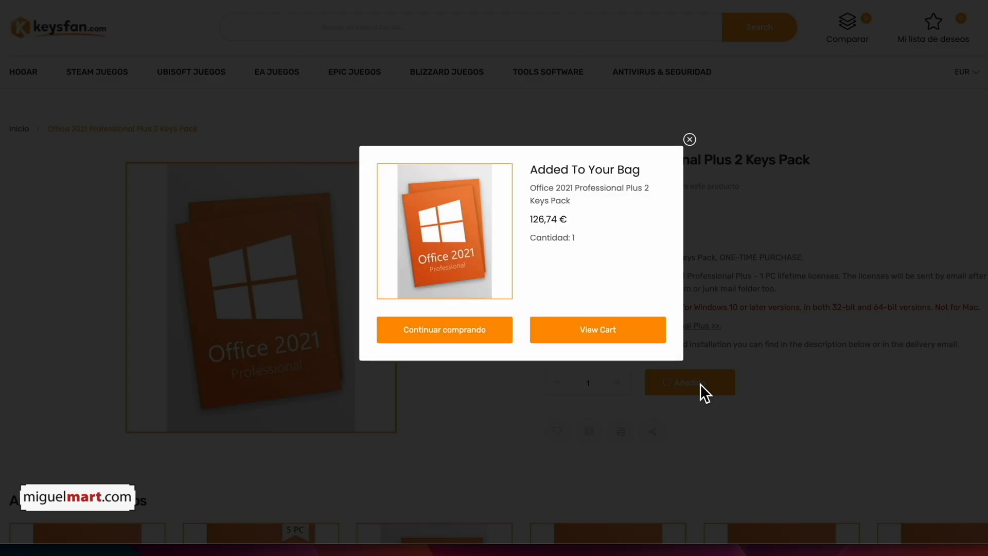
click(614, 349)
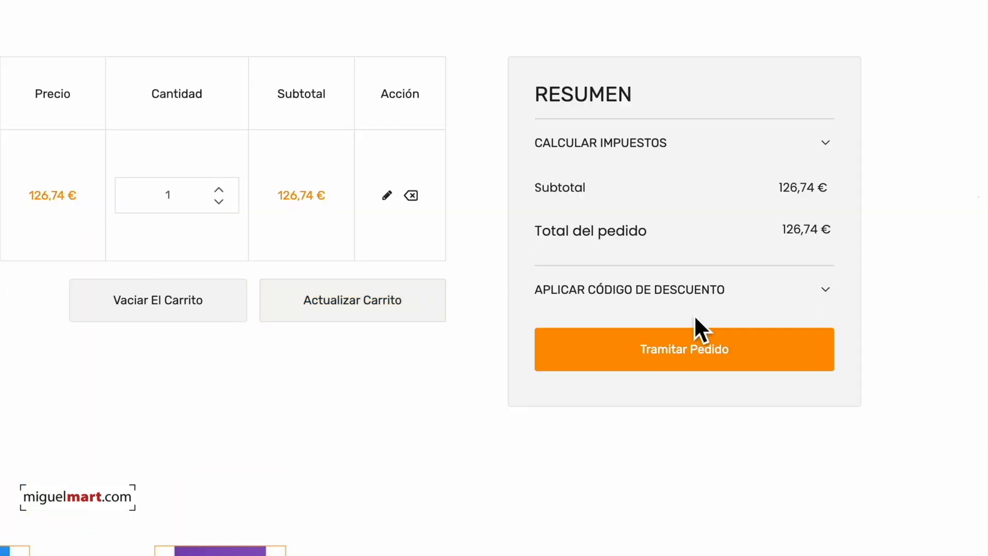
Apply the discount code MMV62 to the cart order
click(709, 298)
click(663, 368)
text(MMV62)
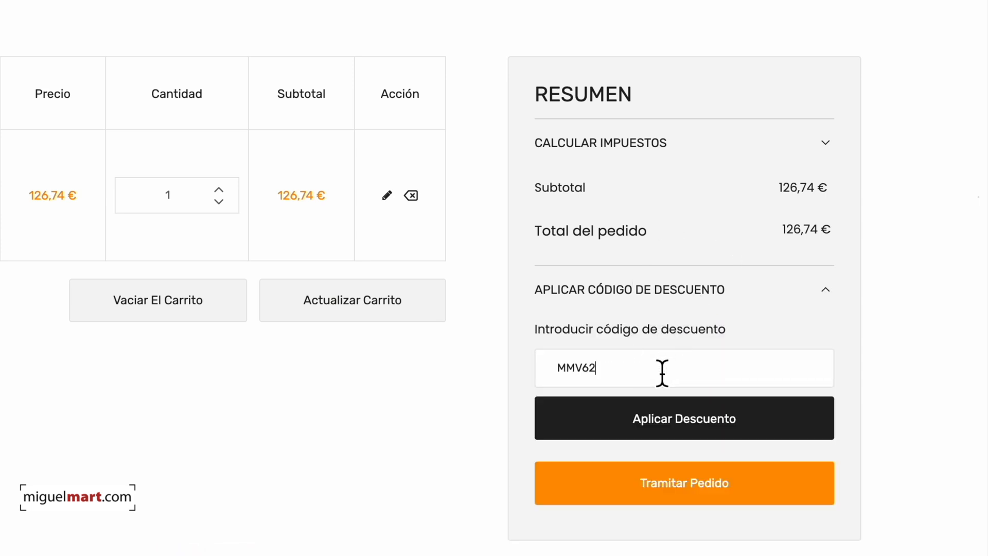
click(716, 415)
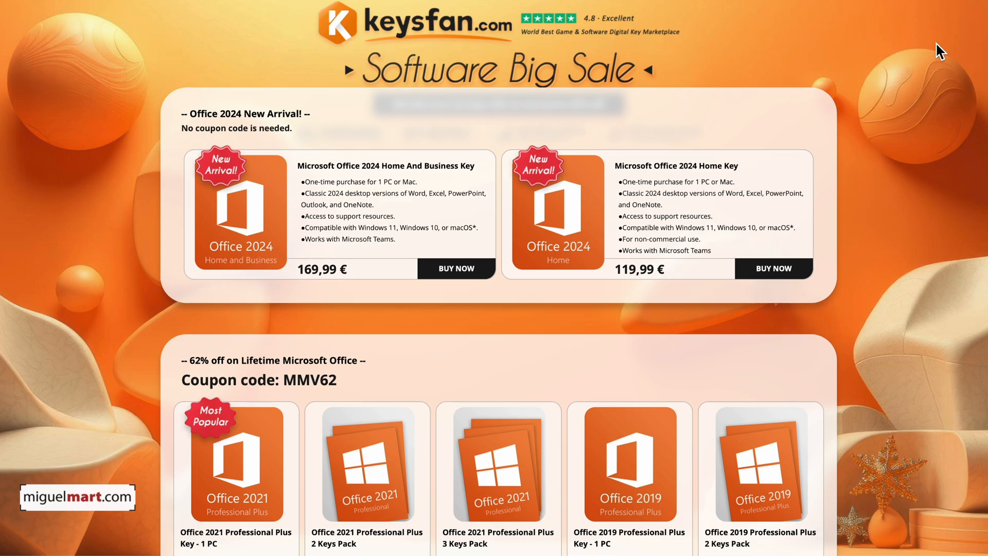
Look through the promotional page's Office, Windows, bundle and business wholesale offers
scroll(936, 42, down, 5)
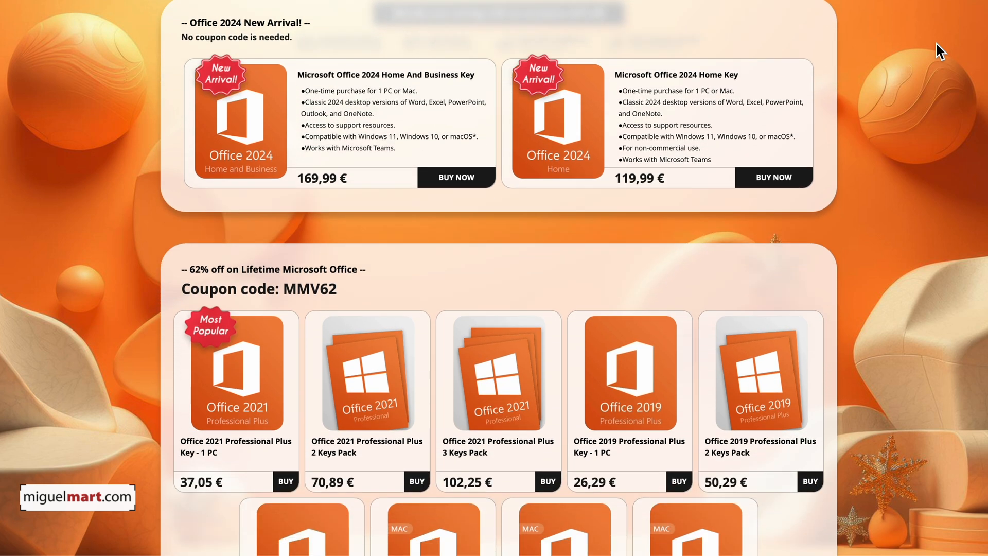
scroll(935, 43, down, 7)
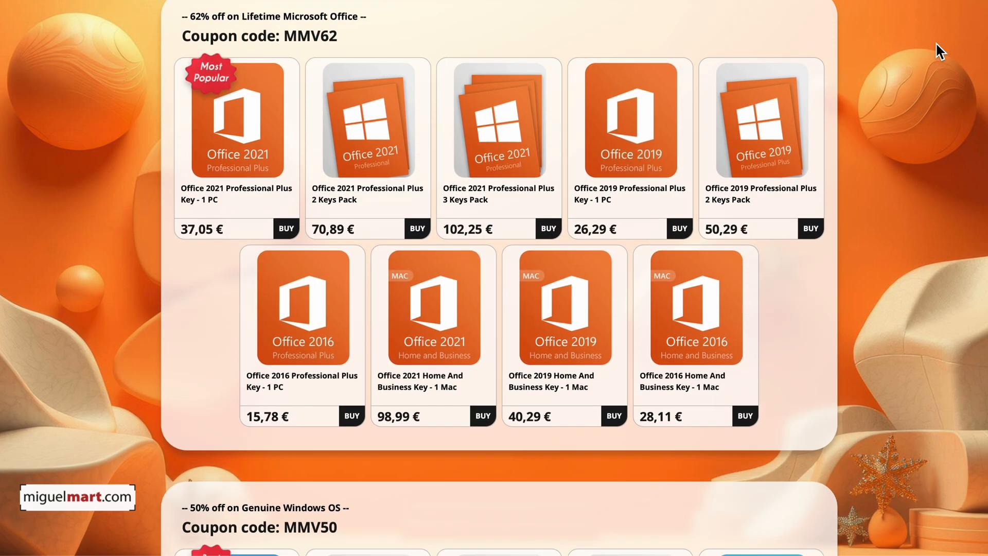
scroll(936, 42, down, 10)
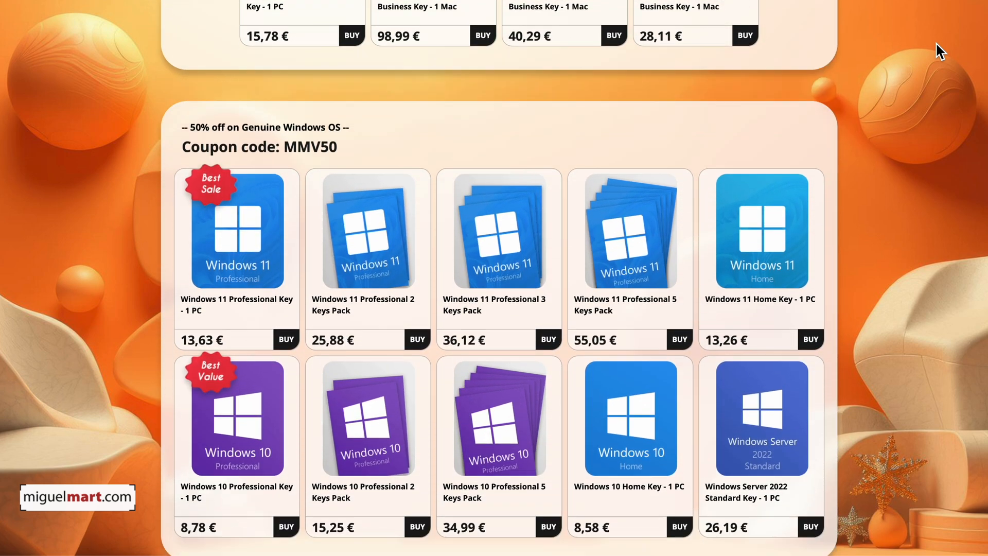
scroll(936, 42, down, 12)
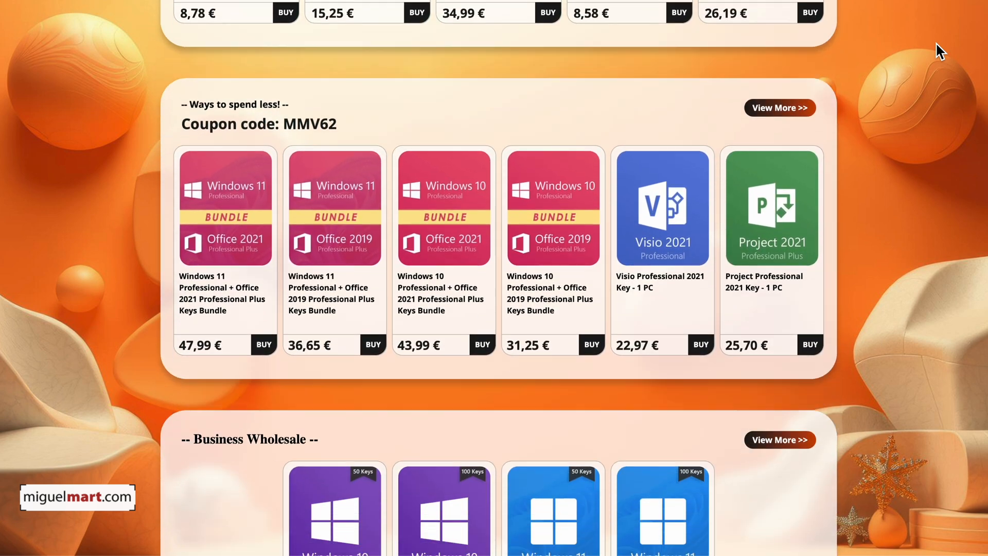
scroll(936, 42, down, 4)
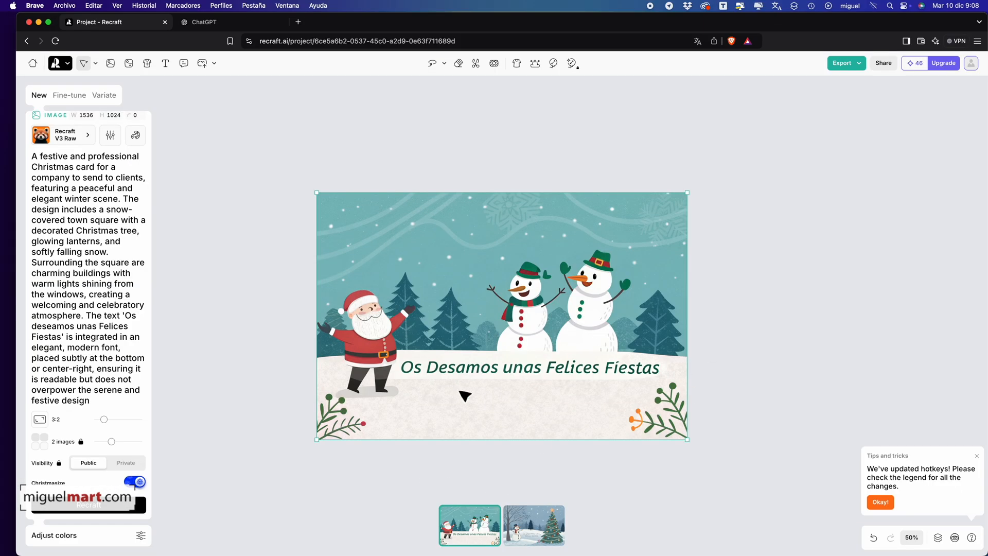
Compare the two generated Christmas cards in Recraft, ending on the one with Santa and two snowmen
click(562, 537)
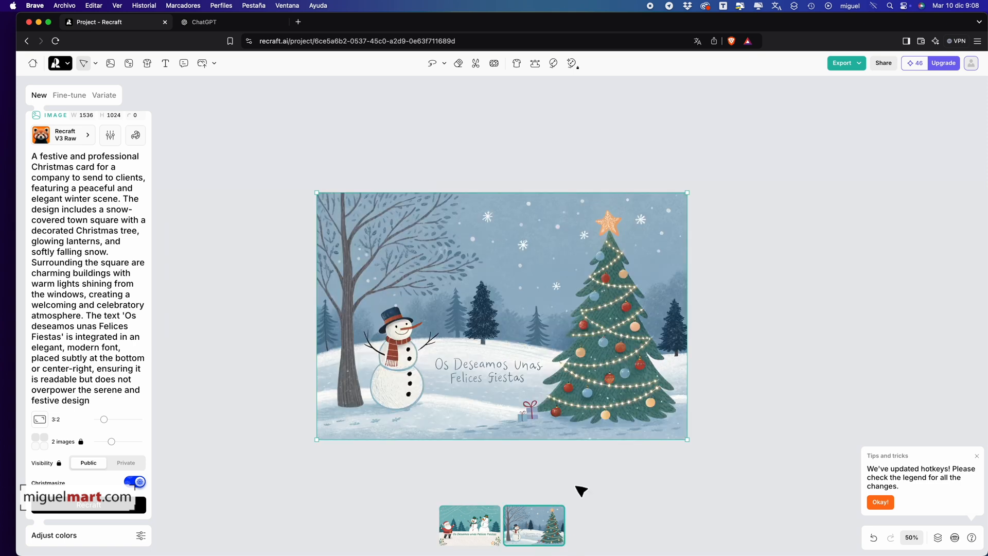
click(476, 546)
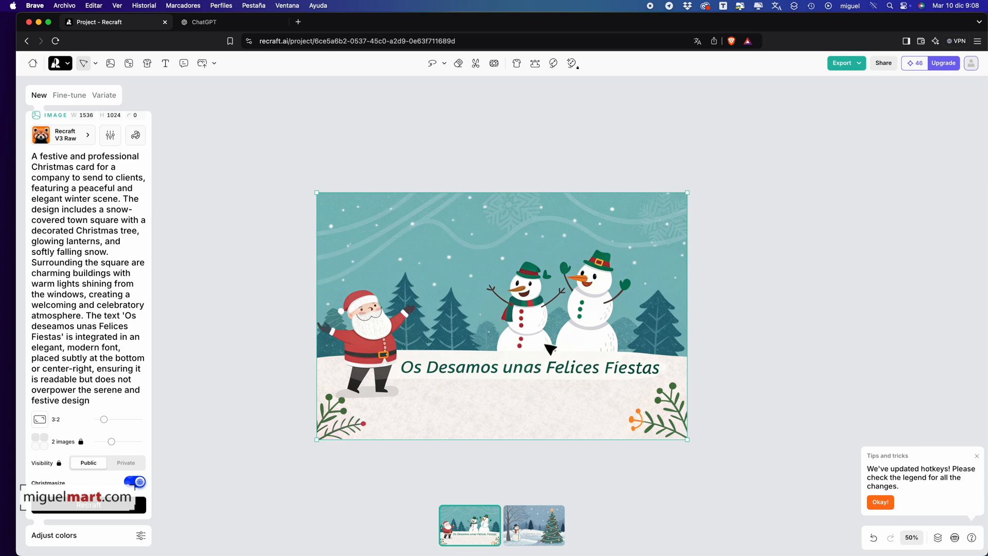
click(505, 538)
click(498, 538)
Export the Santa and snowmen card as a JPG named 0001 to the Escritorio folder
click(856, 64)
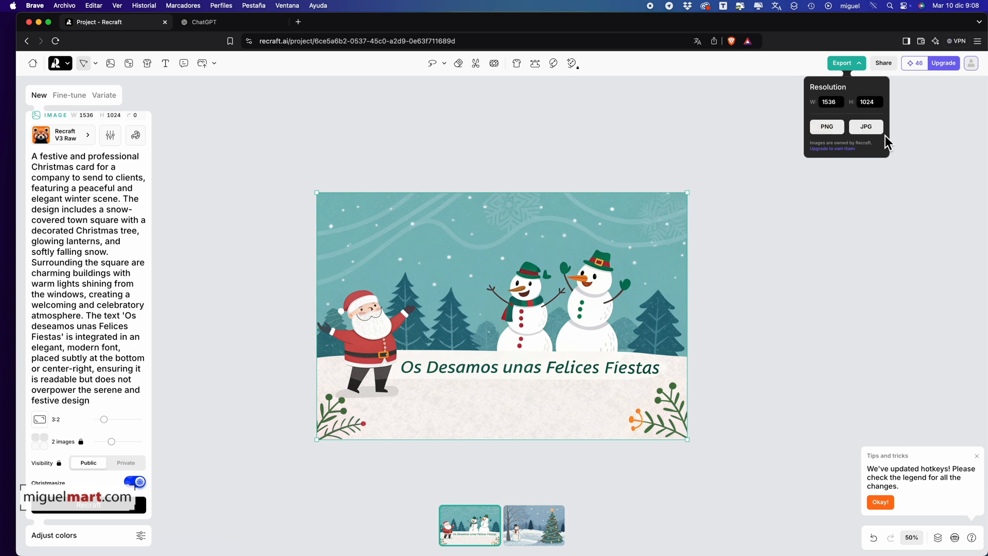
click(869, 128)
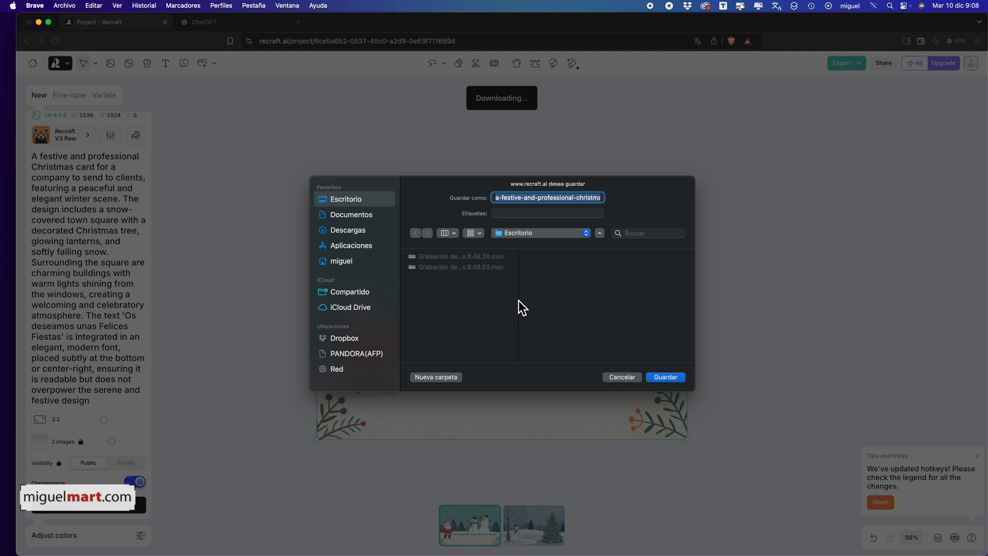
text(0001)
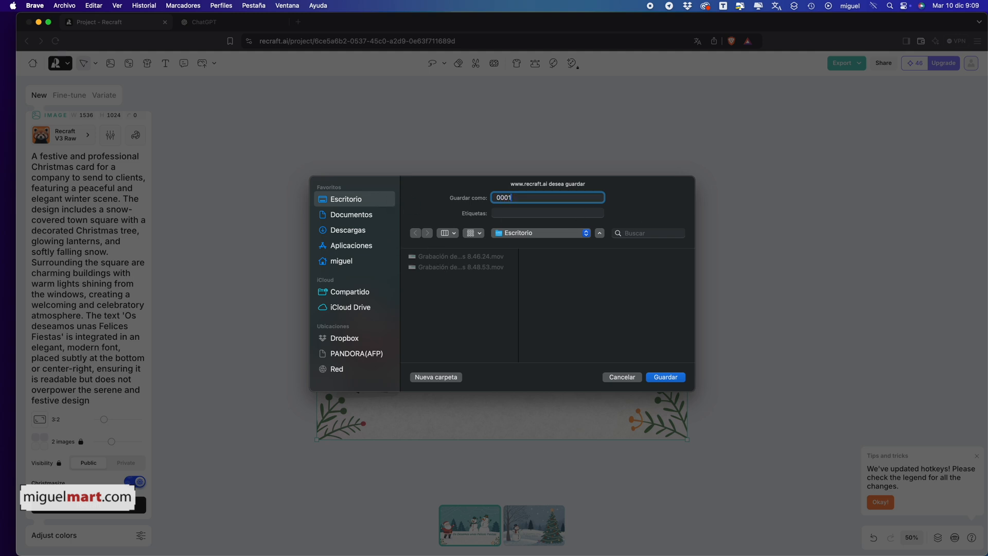
key(Return)
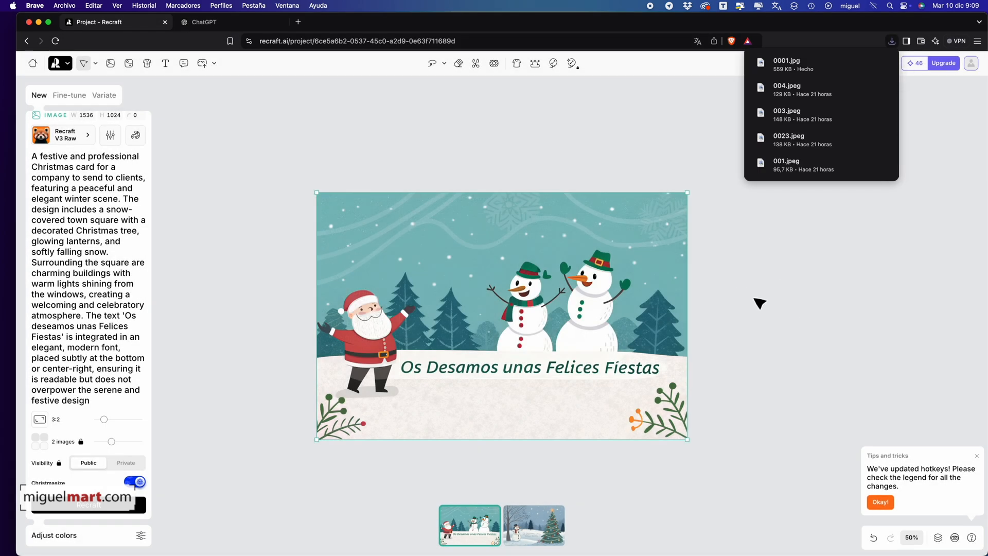
Export the card with the snowman and decorated Christmas tree as a JPG named 0002 to the Escritorio folder
click(551, 533)
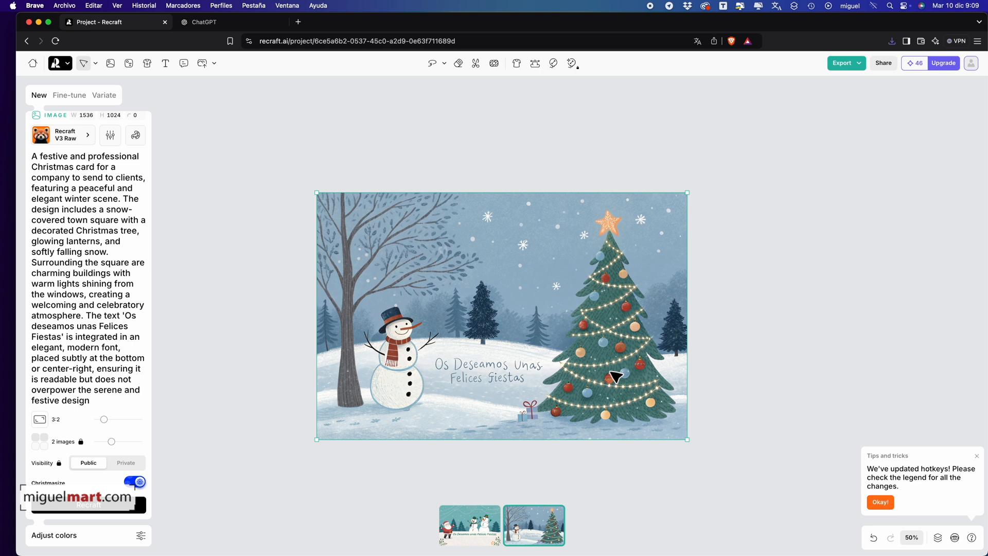
click(858, 67)
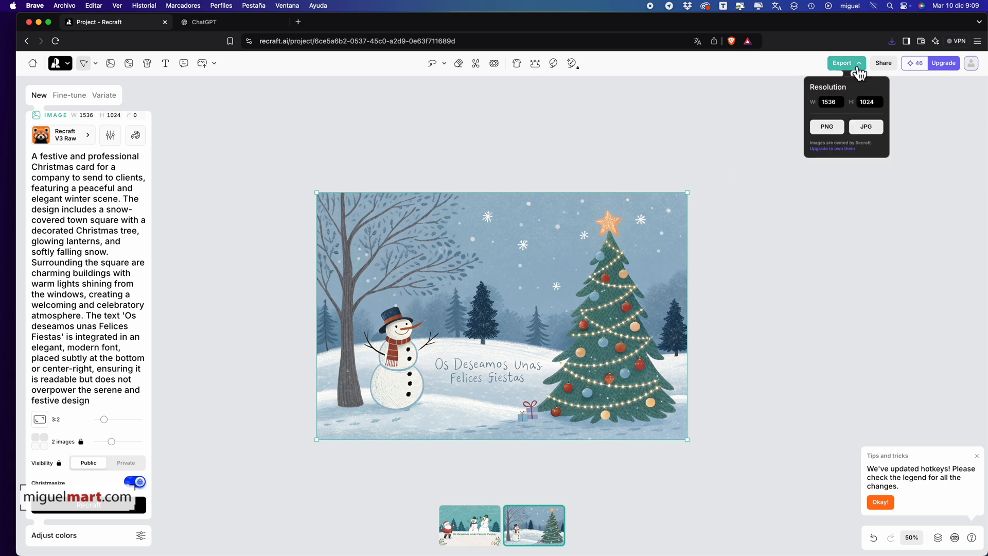
click(866, 126)
text(0002)
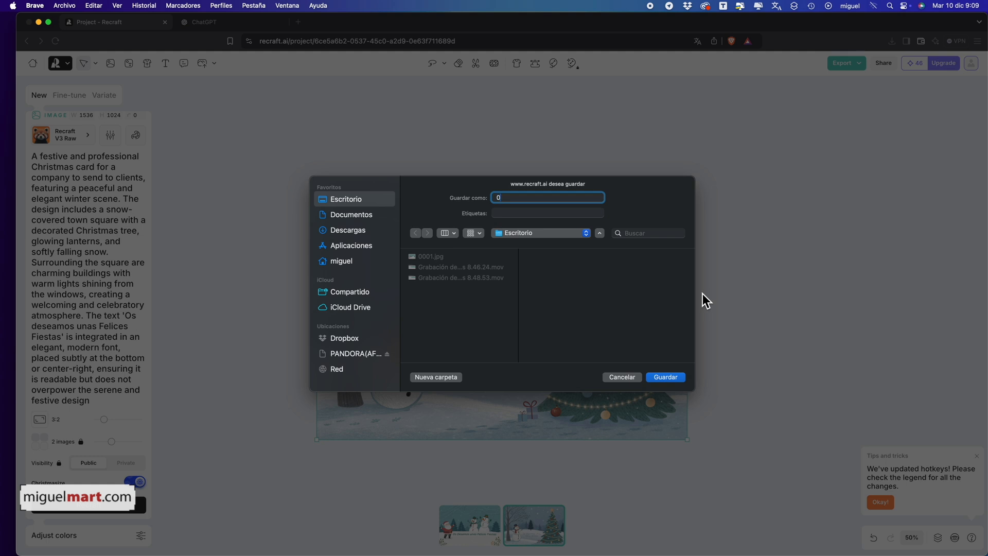
key(Return)
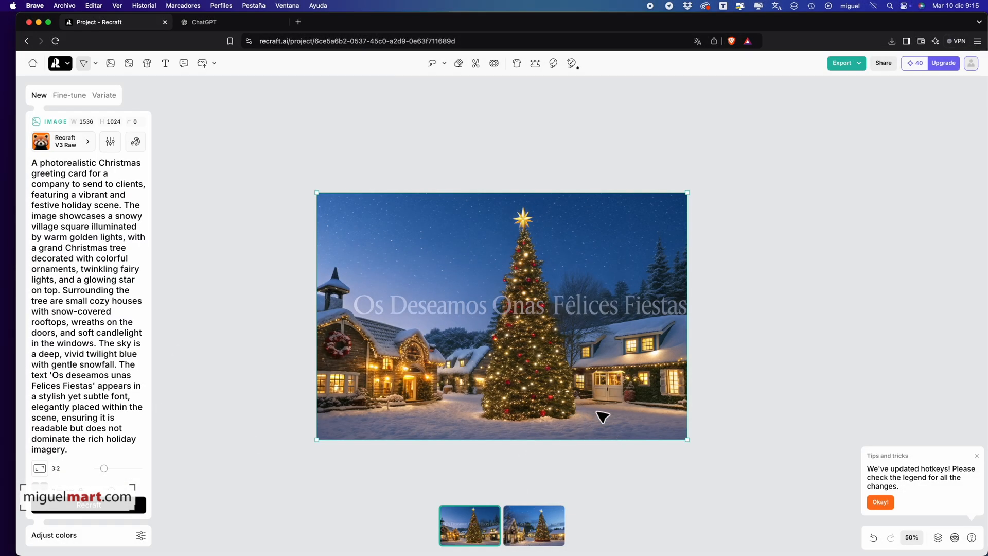
Compare the two photorealistic village Christmas cards and check their text against the prompt request in the TextEdit note
click(551, 531)
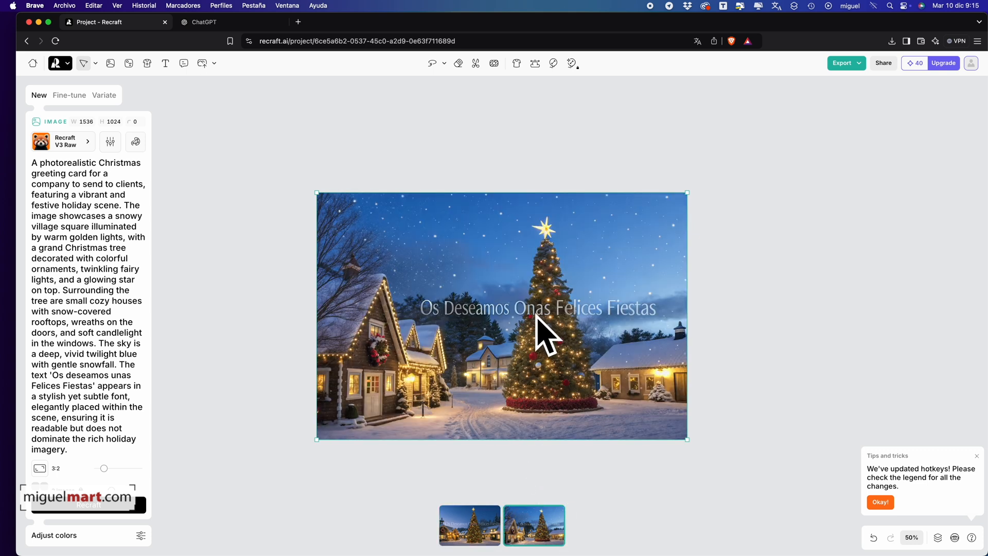
click(472, 526)
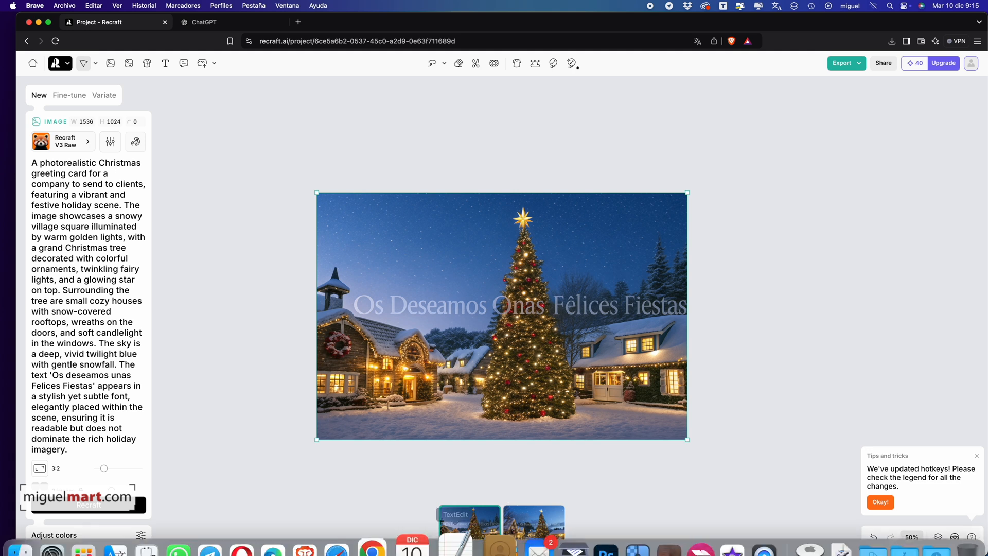
click(472, 530)
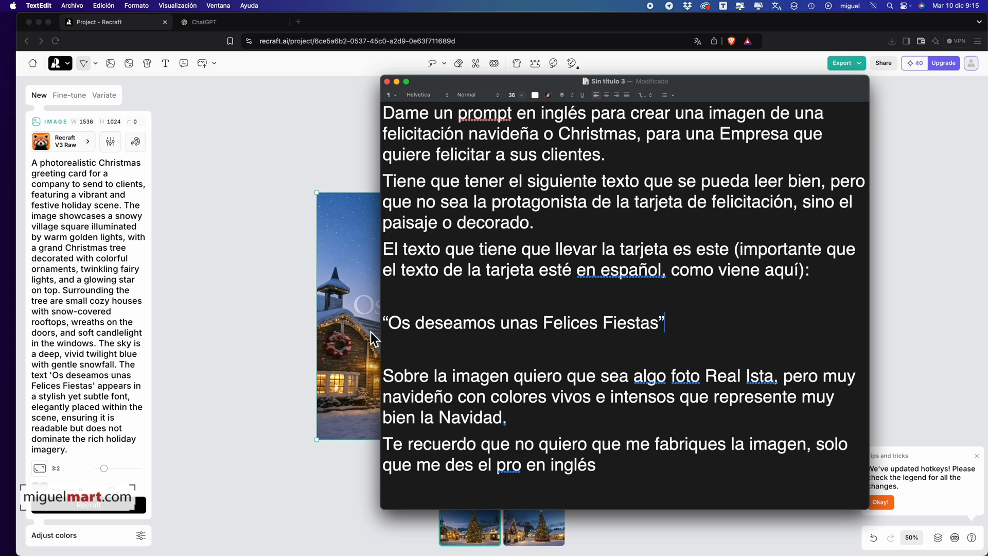
click(361, 304)
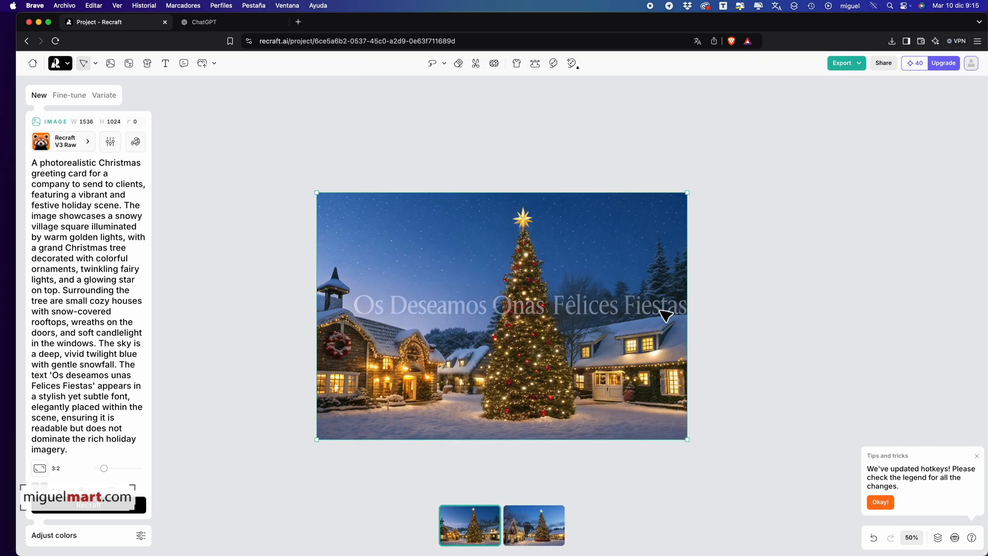